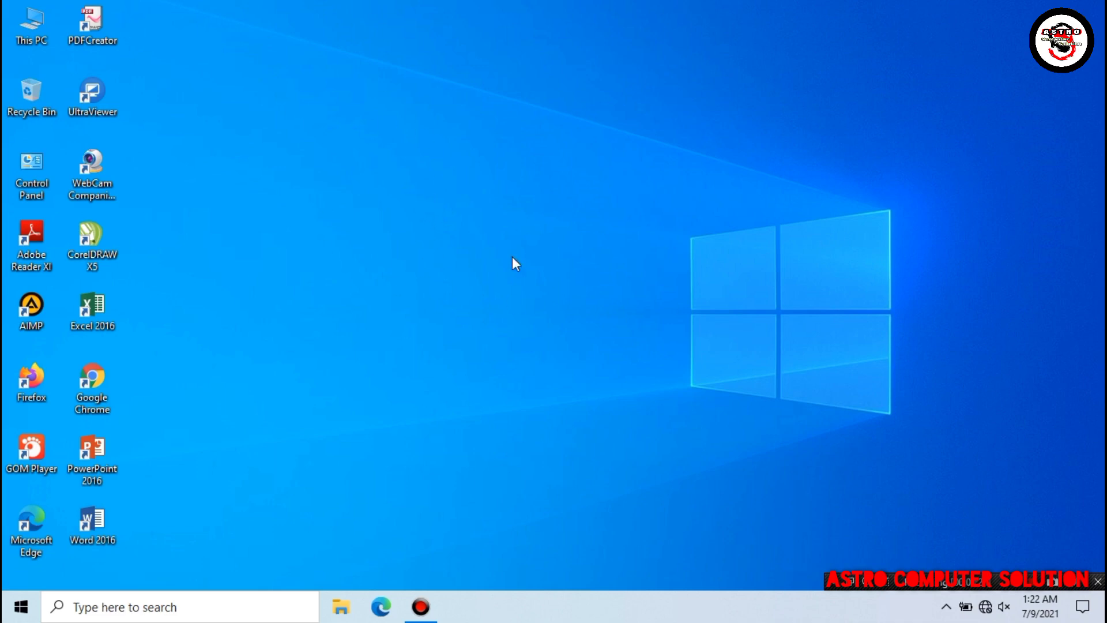
Unmute the system speakers and dismiss the volume control.
click(1003, 606)
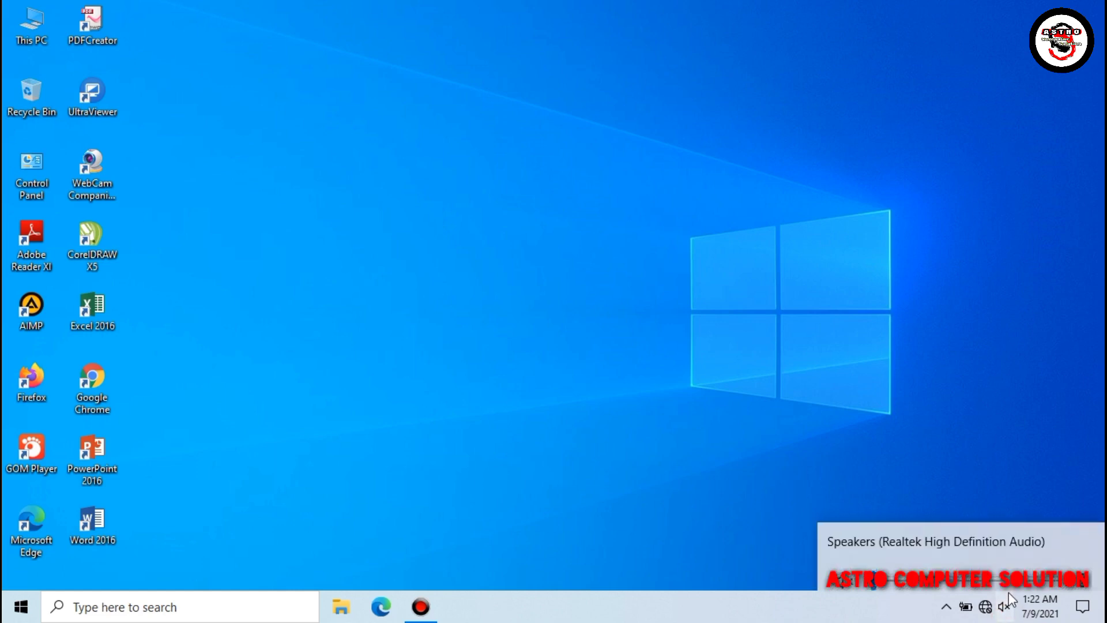
click(897, 567)
click(607, 363)
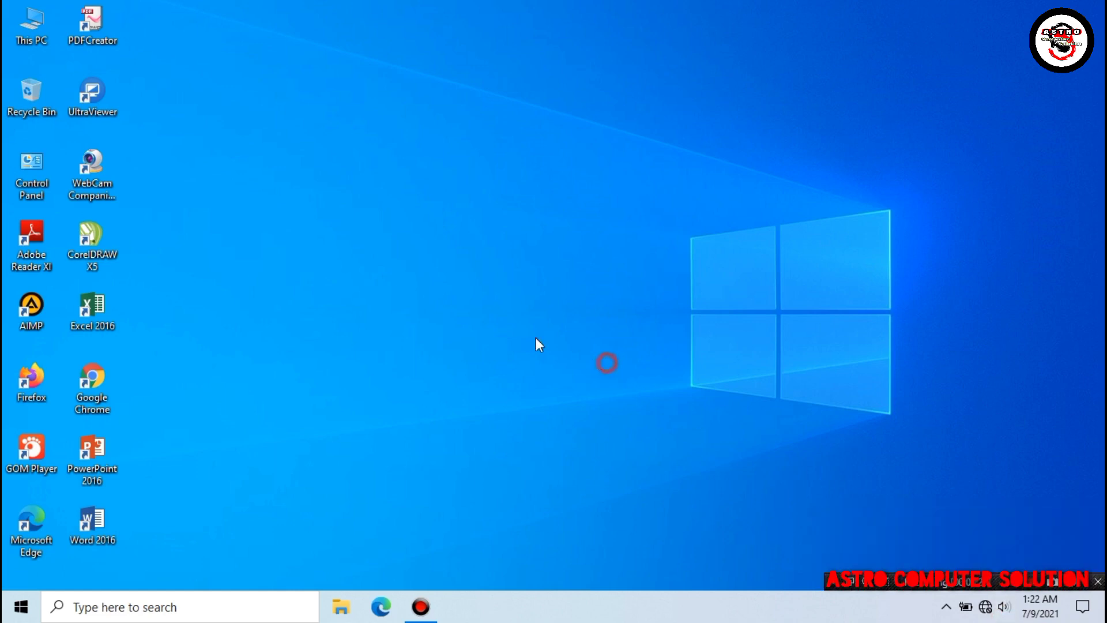
right_click(433, 286)
click(458, 333)
right_click(363, 246)
click(372, 297)
right_click(407, 283)
click(446, 328)
View the folders and drives under This PC in File Explorer, then close the window and refresh the desktop.
key(super+e)
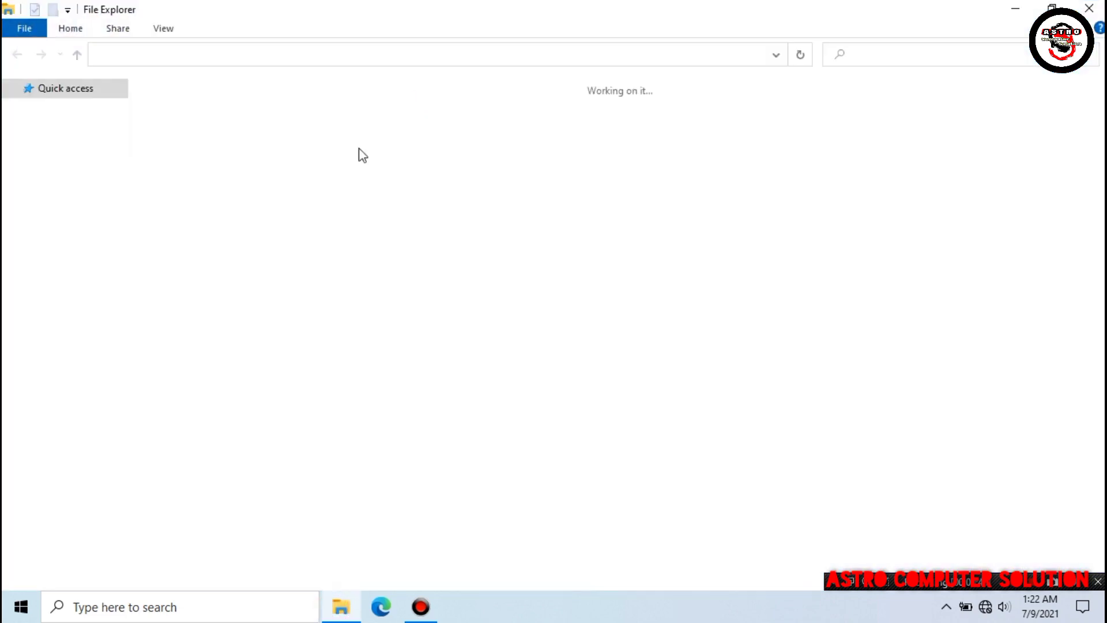
click(61, 226)
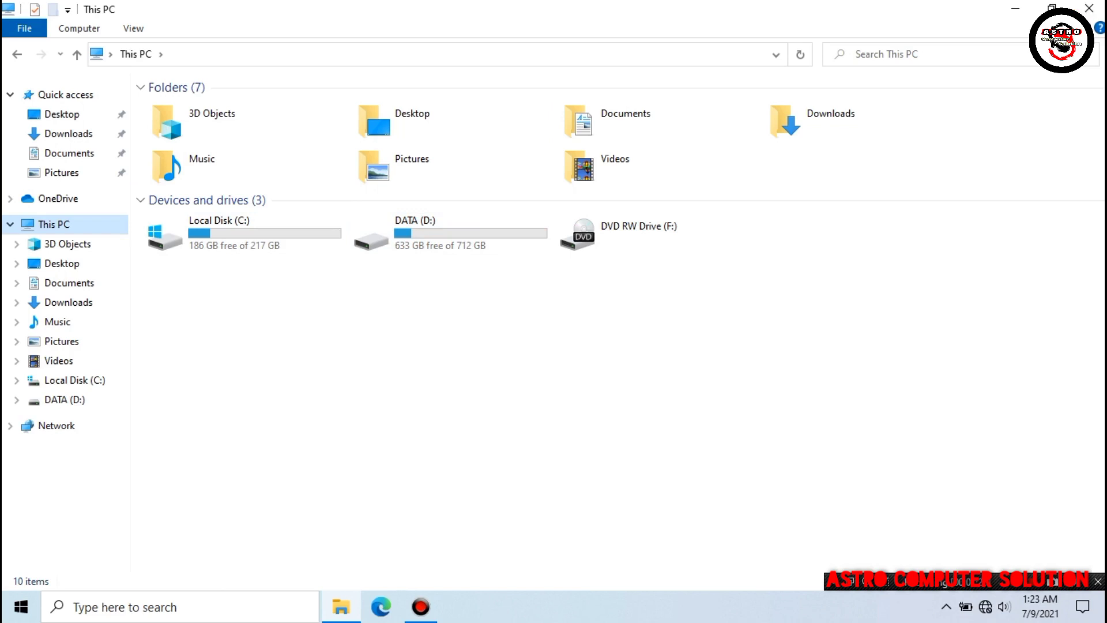
click(1088, 8)
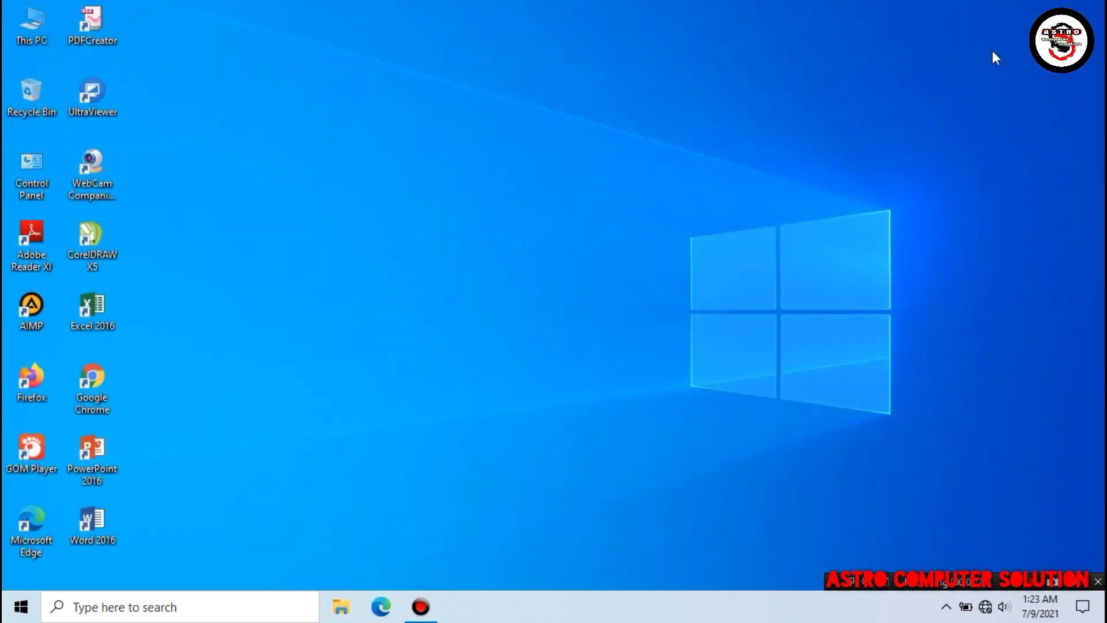
right_click(497, 180)
click(528, 226)
Open Task Manager in its detailed view, move it toward the middle of the desktop, and sort the processes by memory usage.
right_click(538, 611)
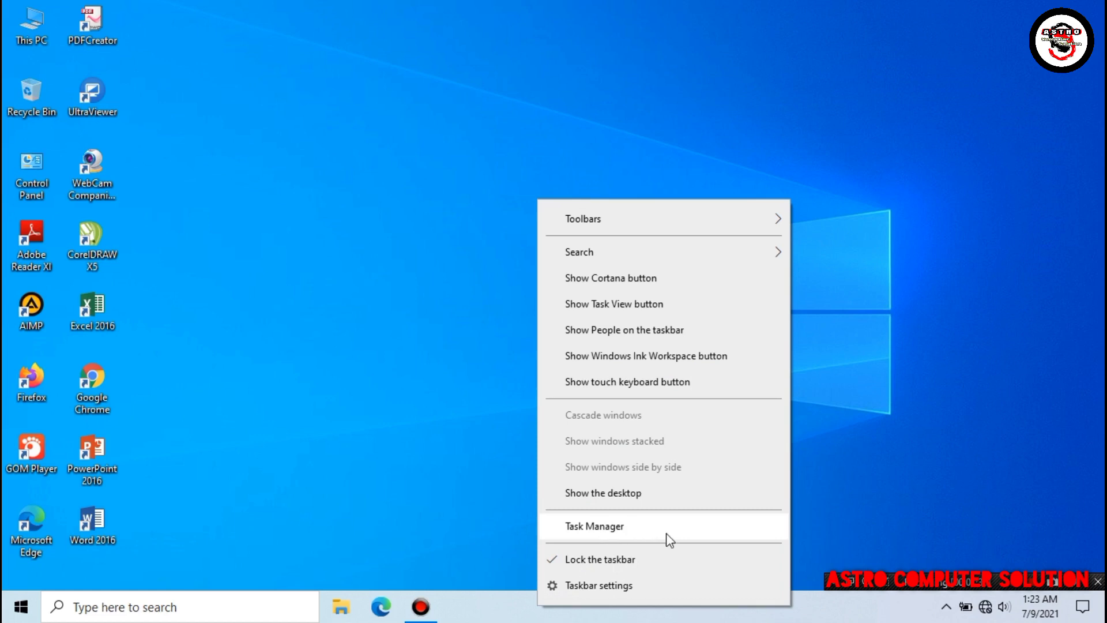
click(594, 526)
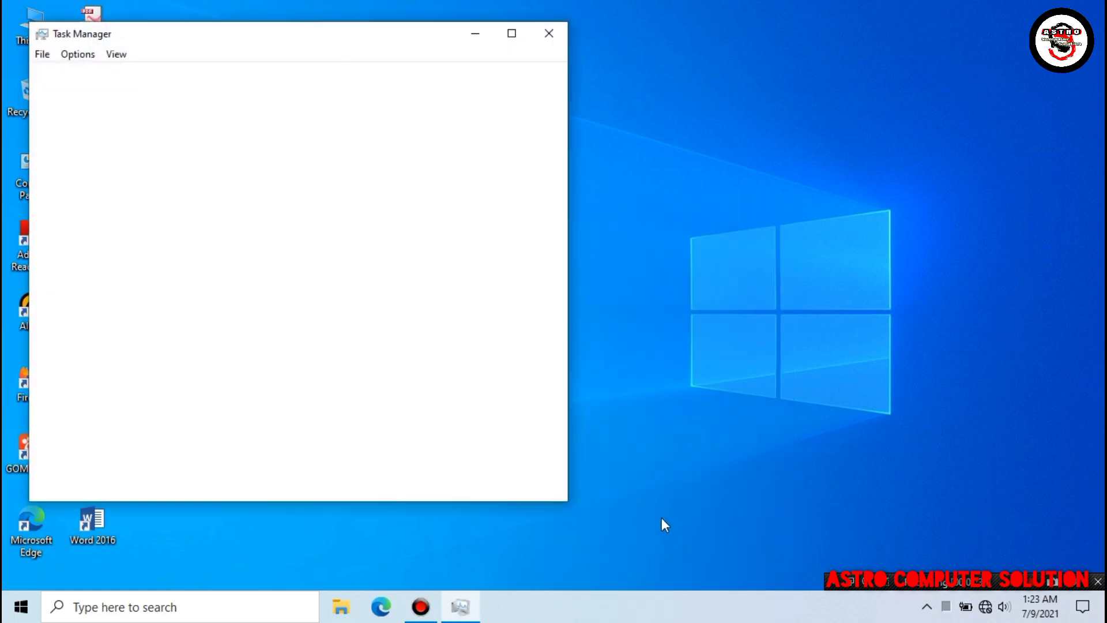
click(45, 481)
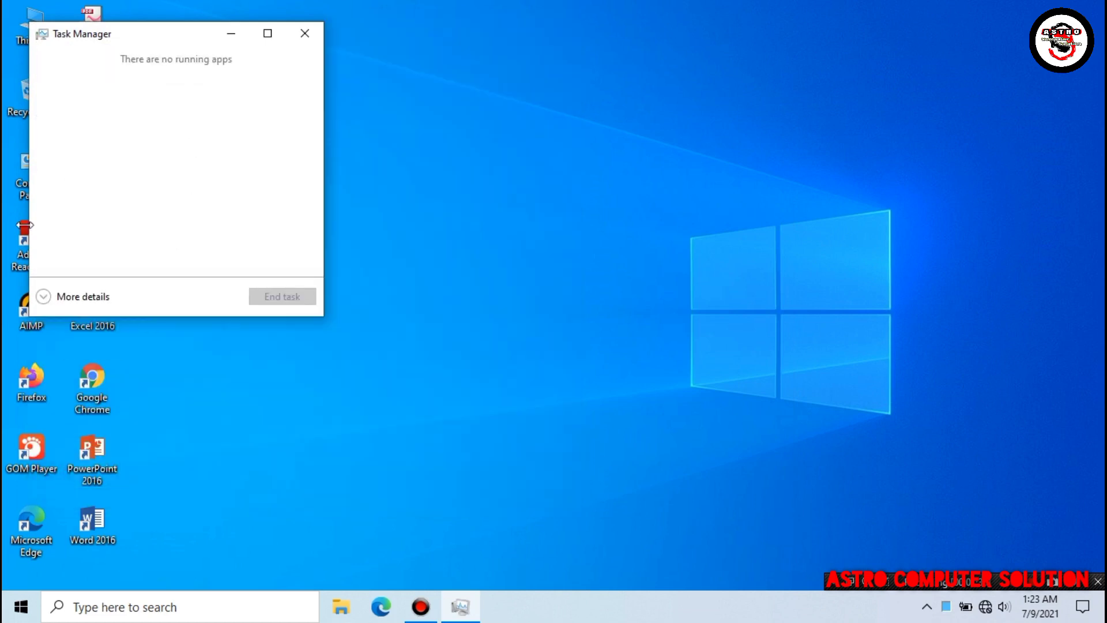
drag(154, 33, 300, 12)
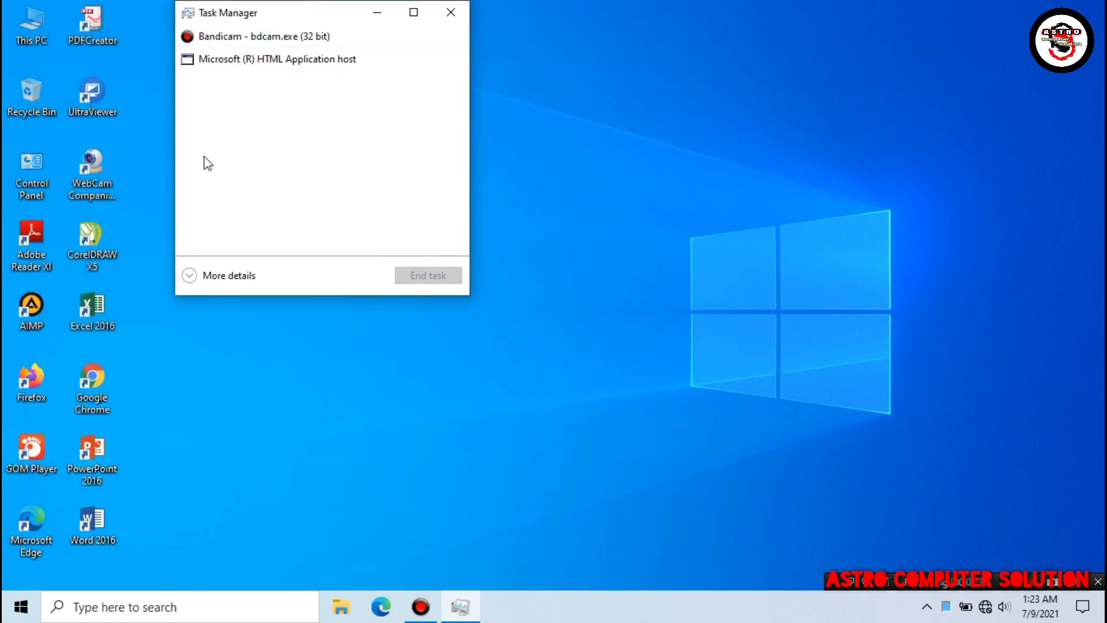
click(189, 277)
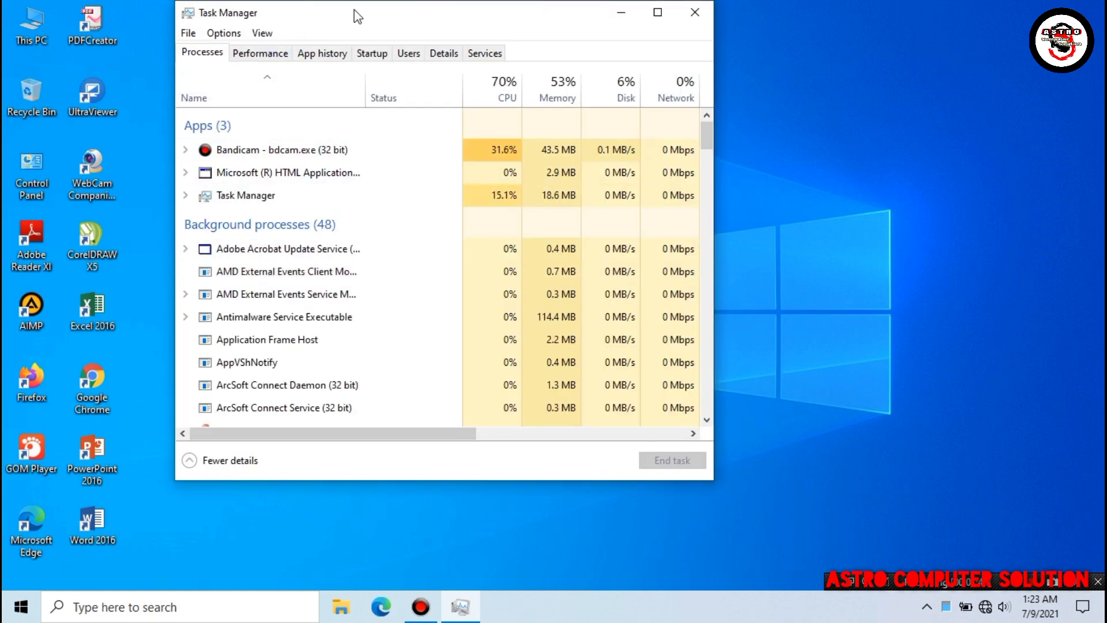
drag(363, 23, 463, 74)
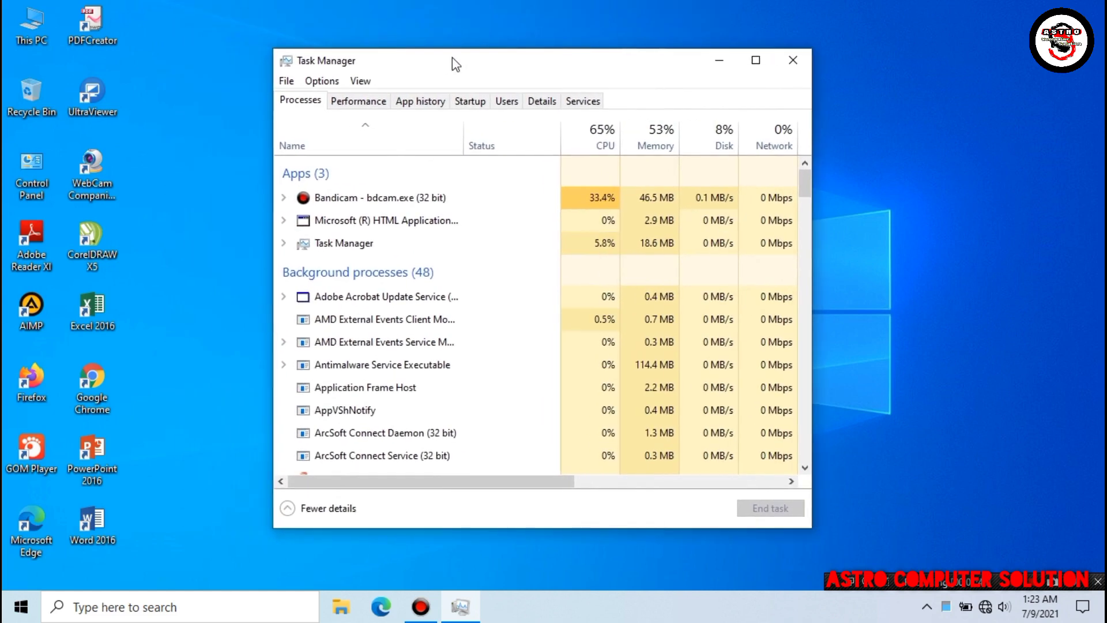
click(650, 149)
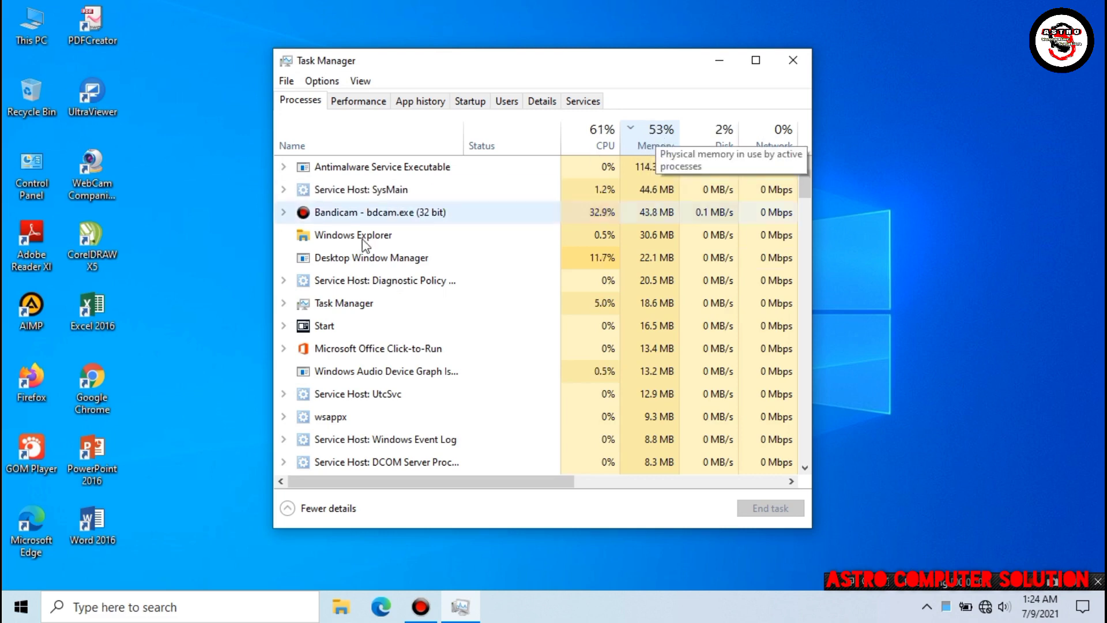
Launch Google Chrome, open two additional empty tabs, and check its memory usage in Task Manager.
double_click(78, 390)
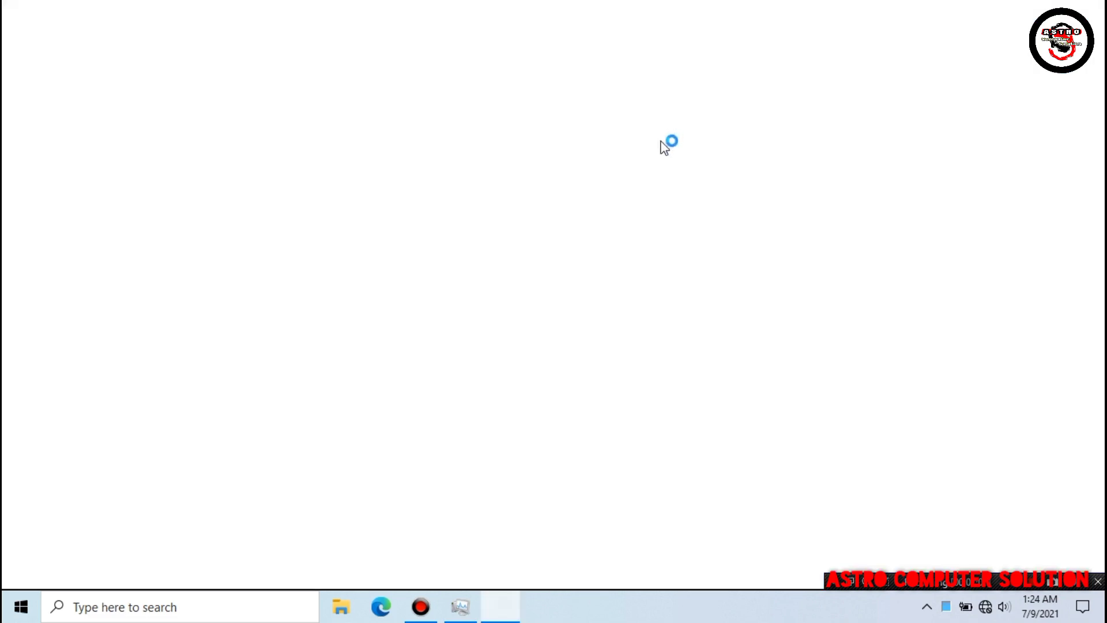
click(459, 605)
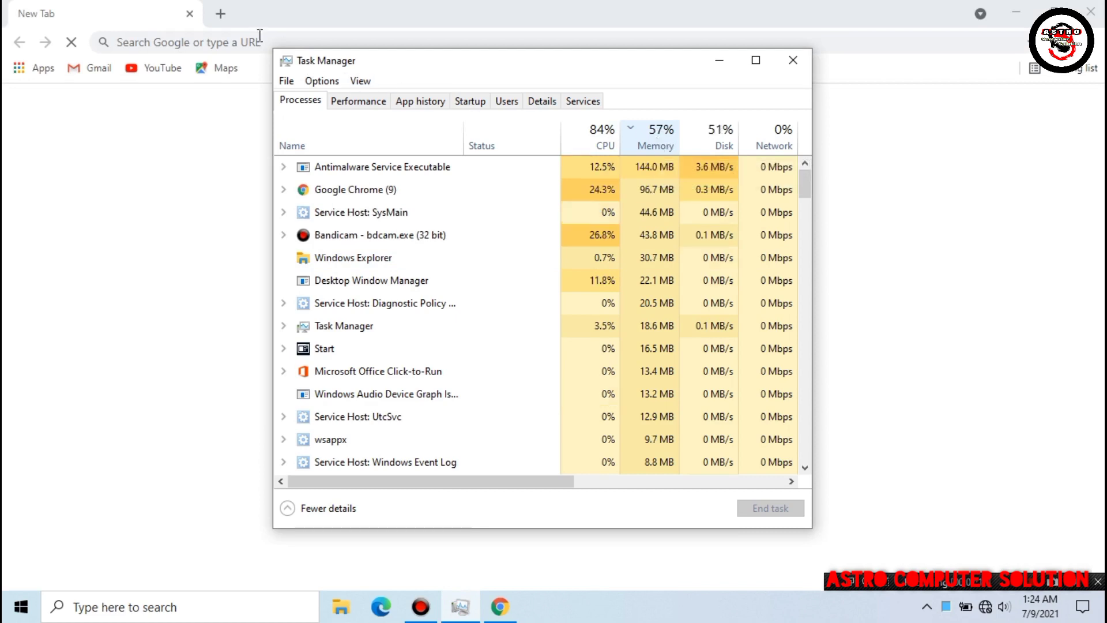
click(223, 21)
click(223, 21)
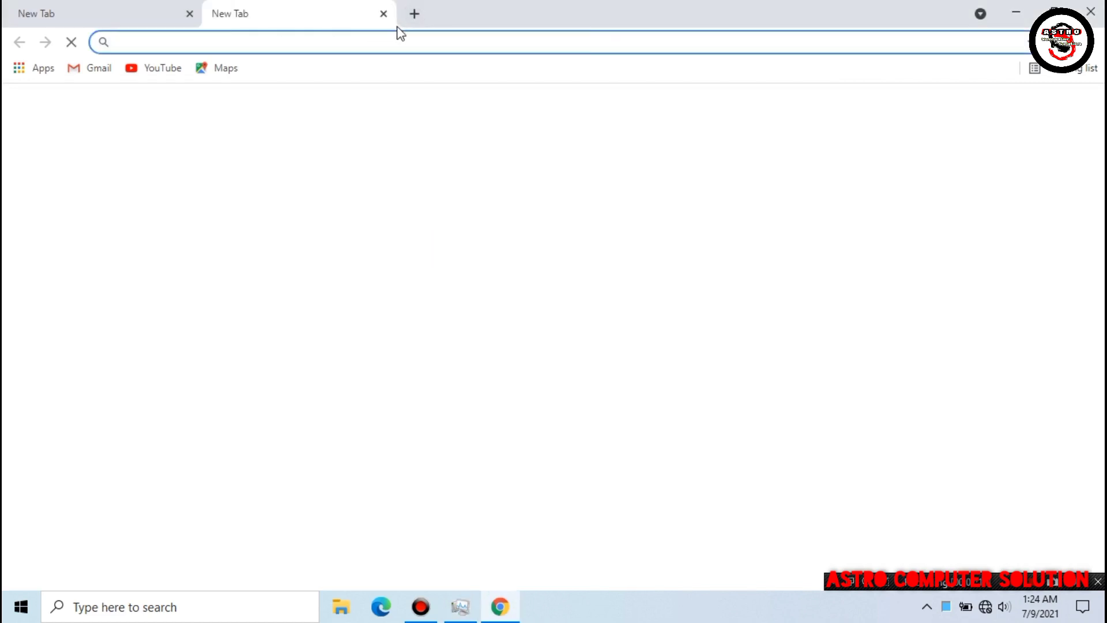
click(412, 19)
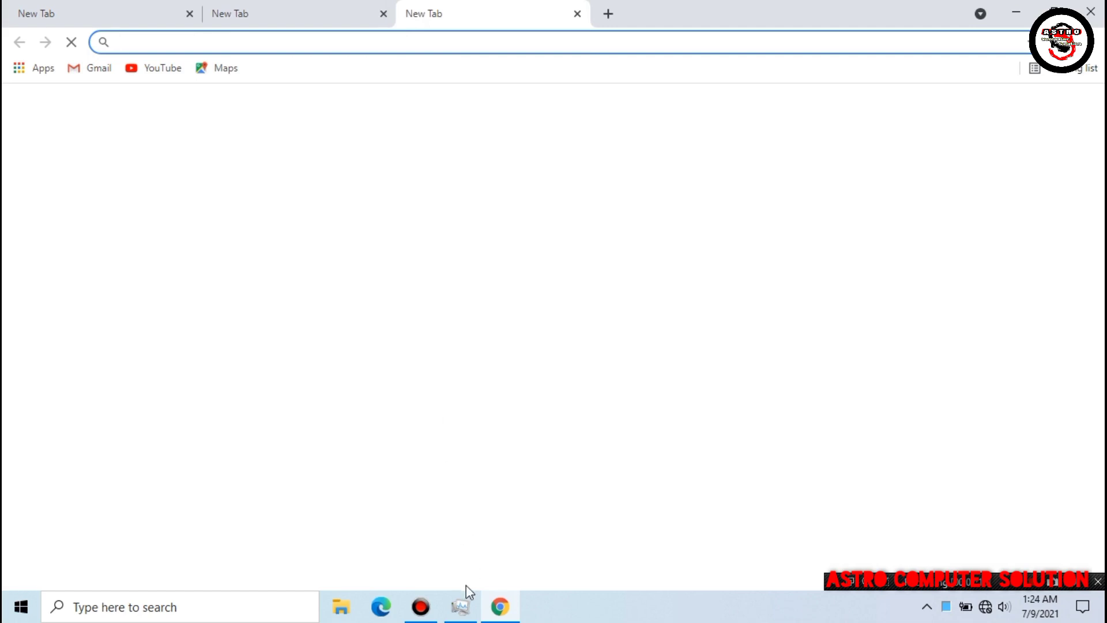
click(460, 610)
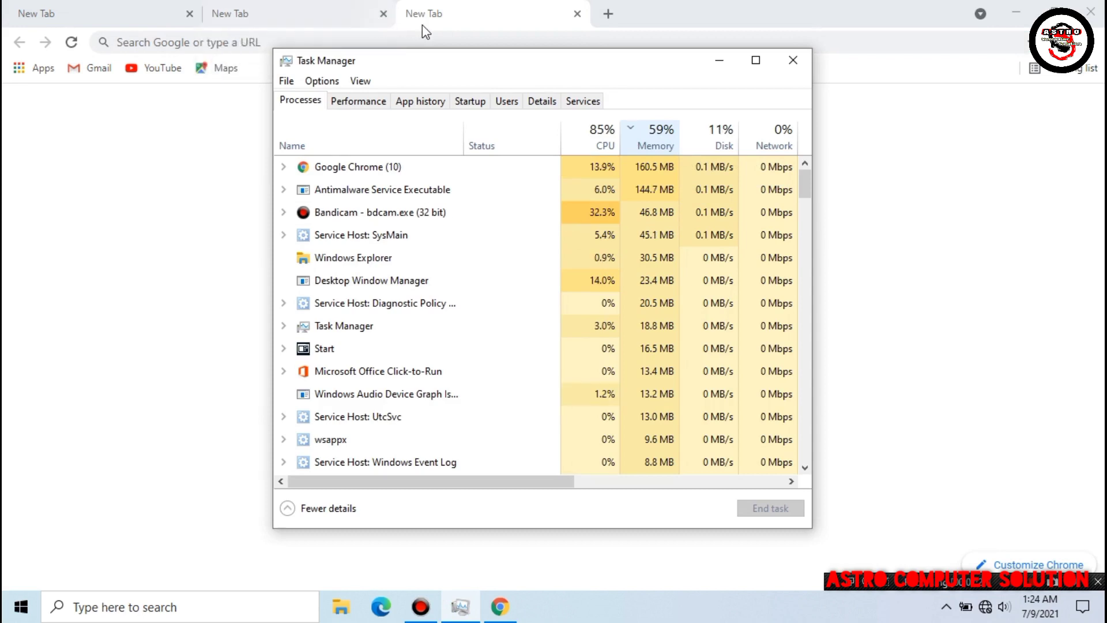
Add two more empty tabs in Chrome and compare its memory usage again in Task Manager.
click(608, 14)
click(801, 15)
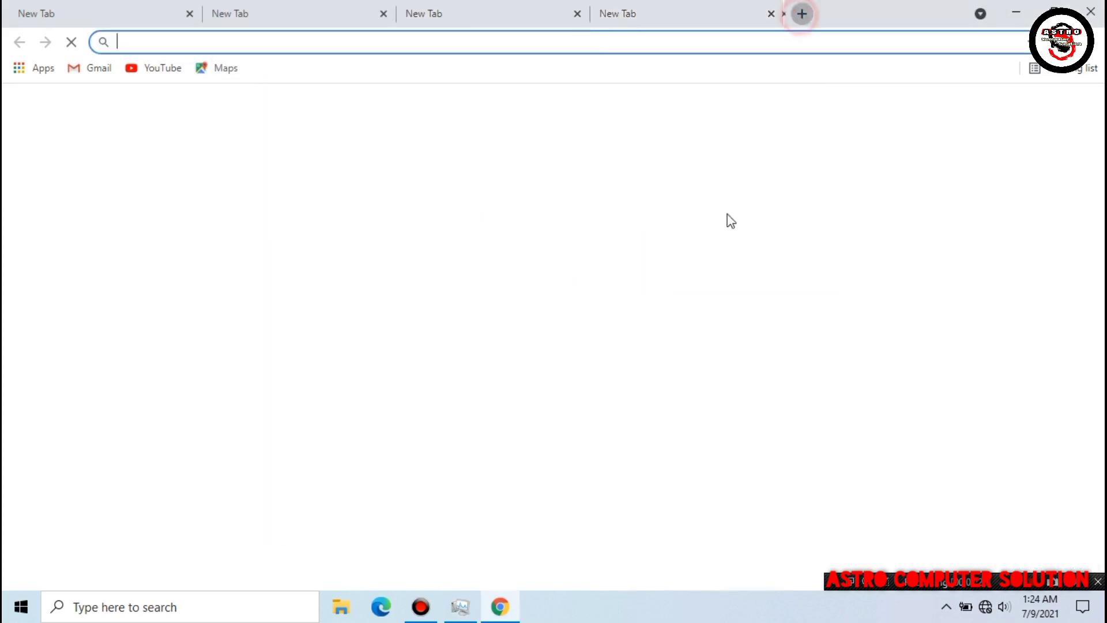
click(460, 607)
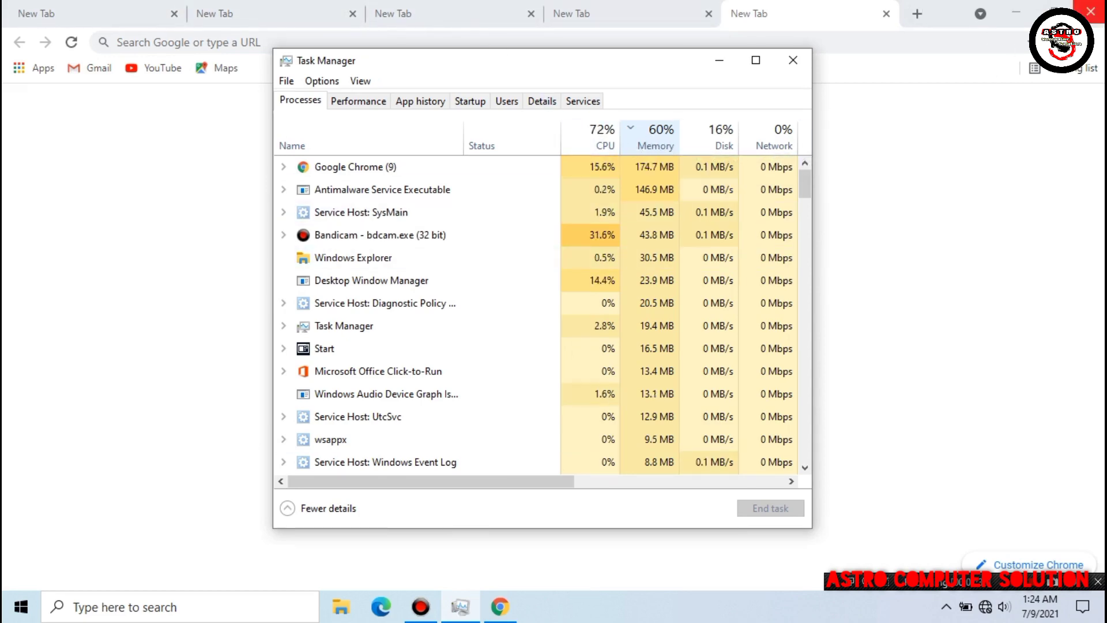
Close Chrome, check the overall memory usage without it, and close Task Manager.
click(1103, 7)
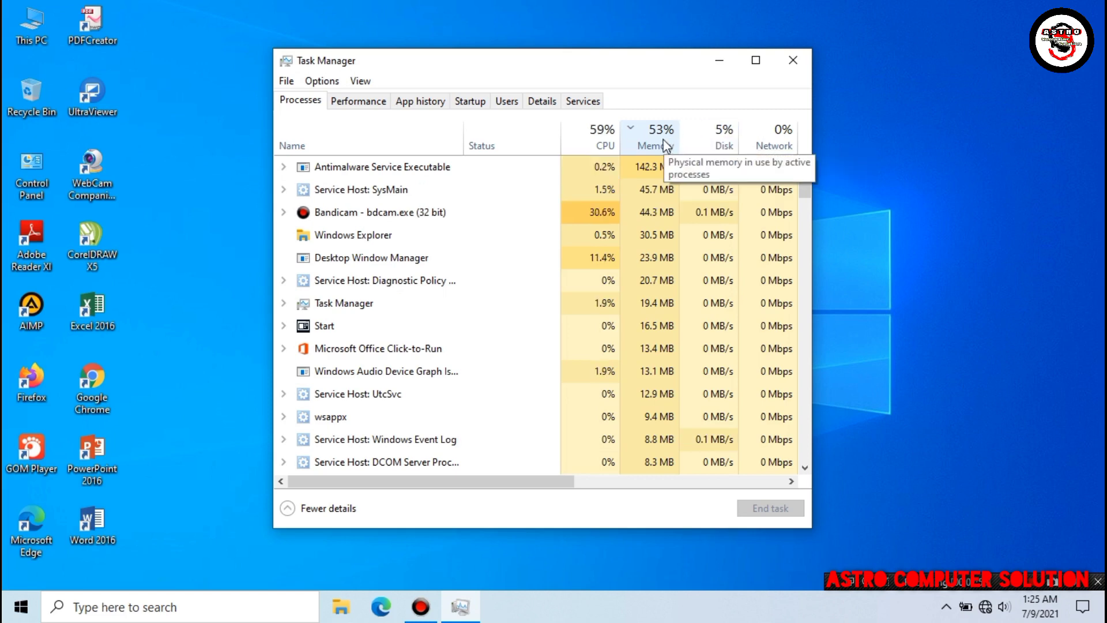
click(787, 65)
right_click(516, 173)
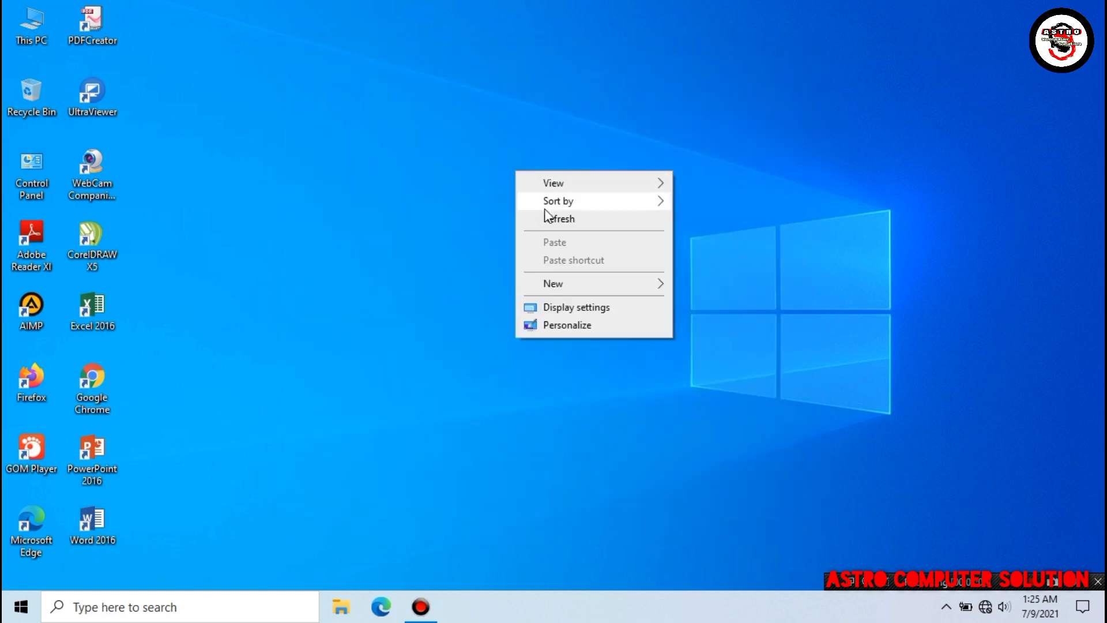
click(548, 217)
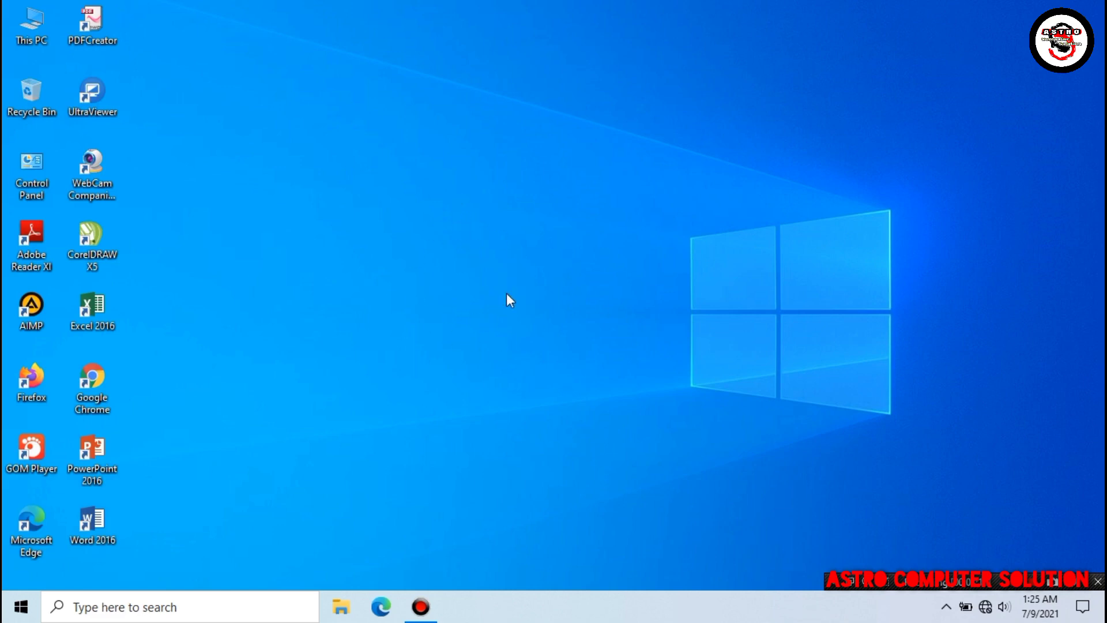
right_click(549, 269)
click(582, 314)
right_click(498, 245)
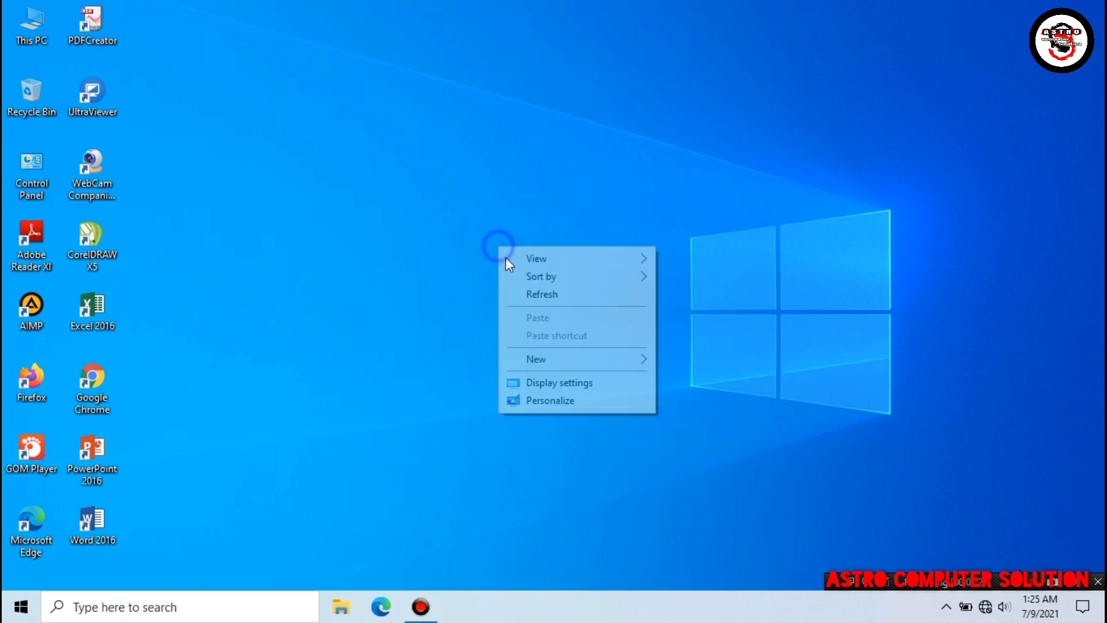
click(523, 292)
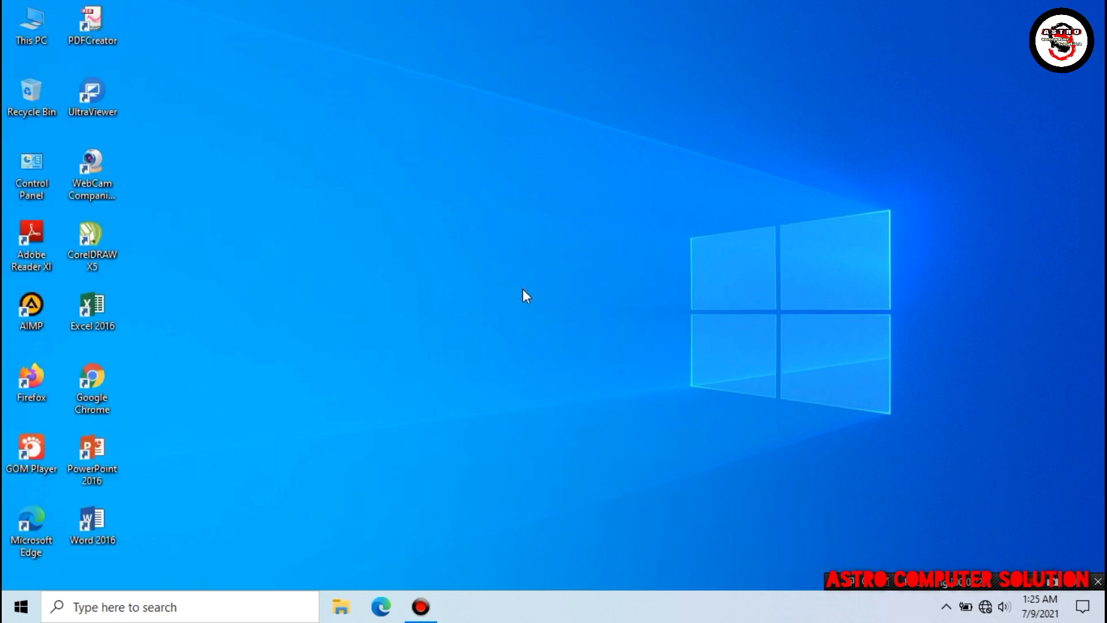